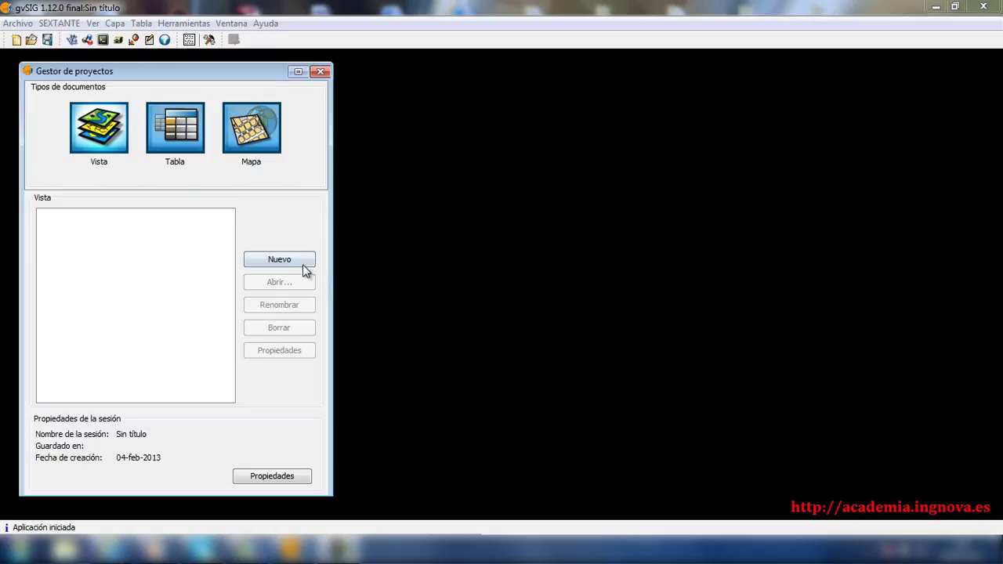
Create a new view in the project and rename it Tablas.
click(303, 265)
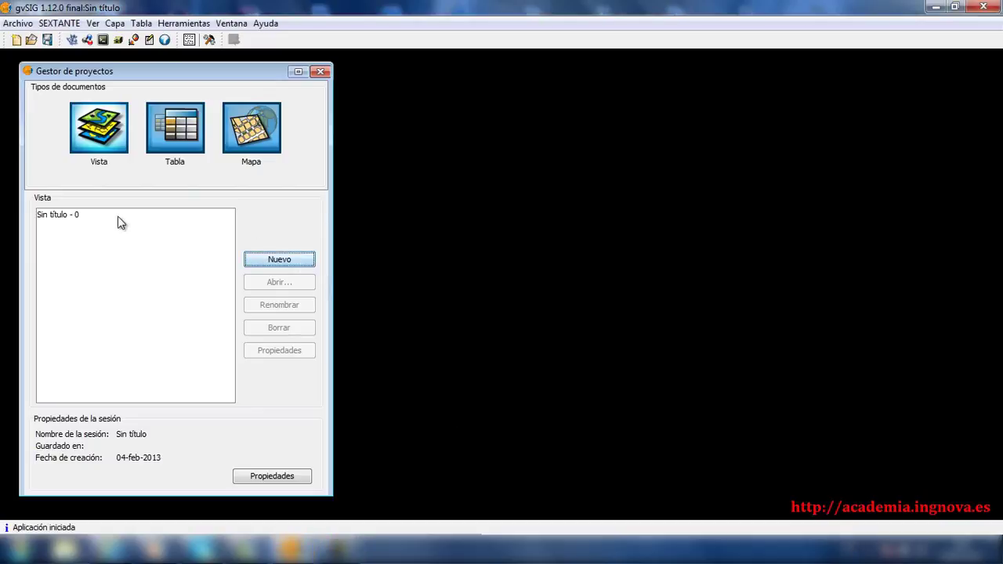
click(89, 223)
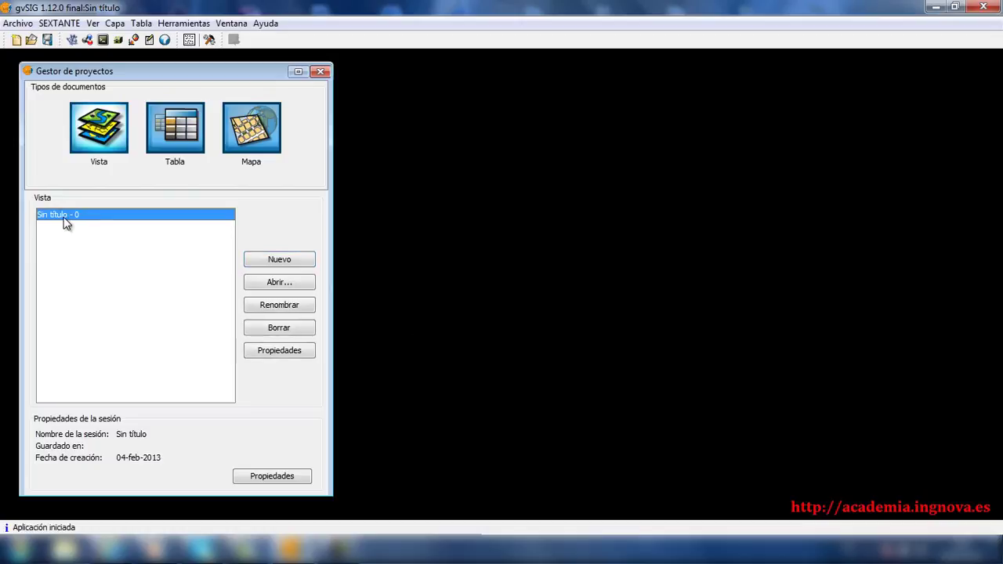
click(262, 306)
text(Tablas)
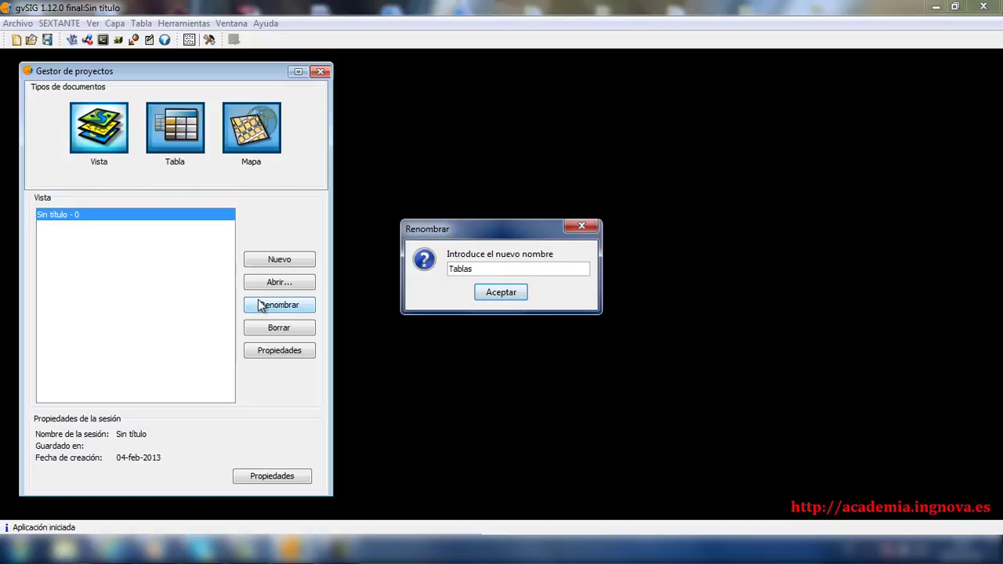
click(488, 301)
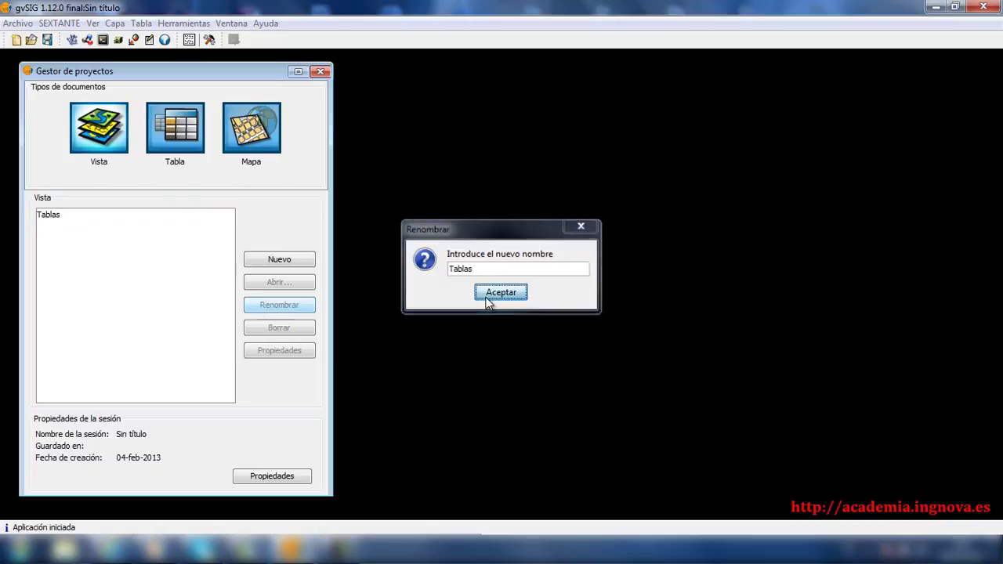
Open the Tablas view and add the europa.shp layer from the U.D. 5 folder.
click(154, 215)
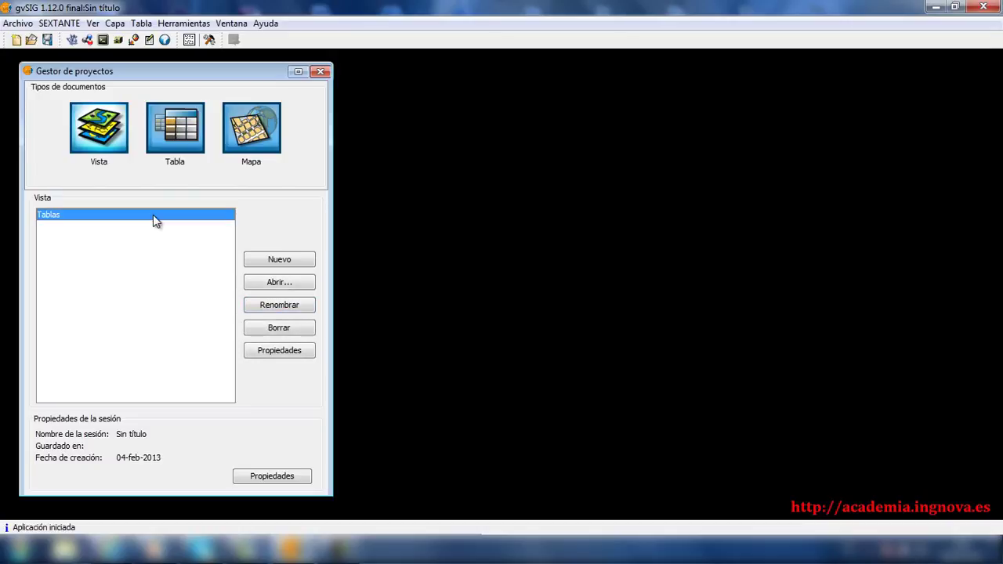
double_click(153, 214)
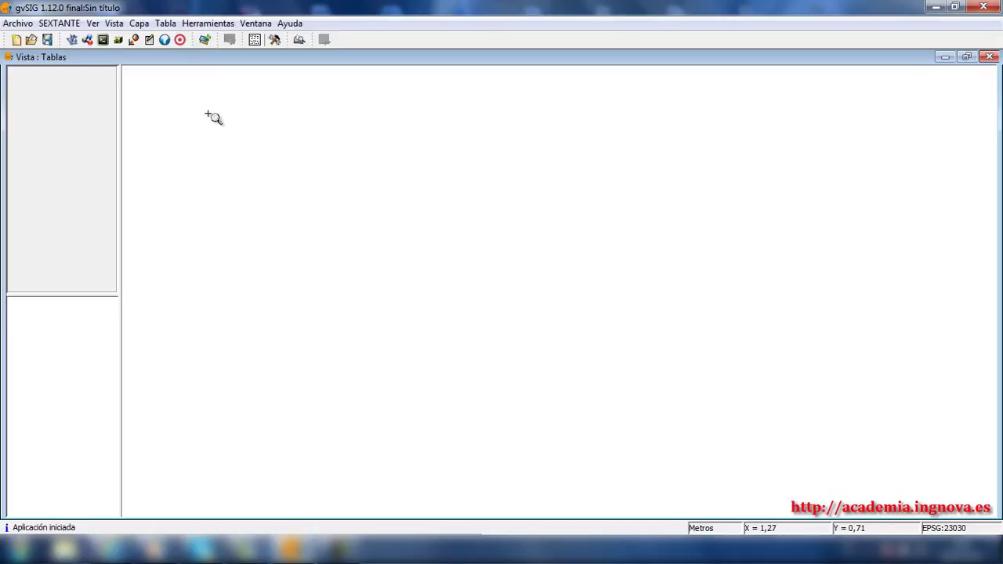
click(210, 43)
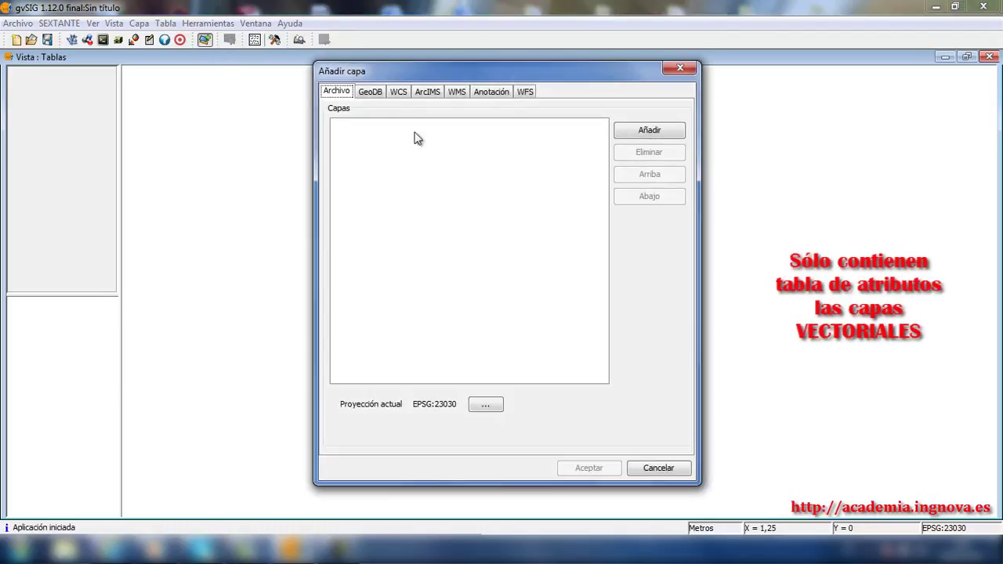
click(632, 131)
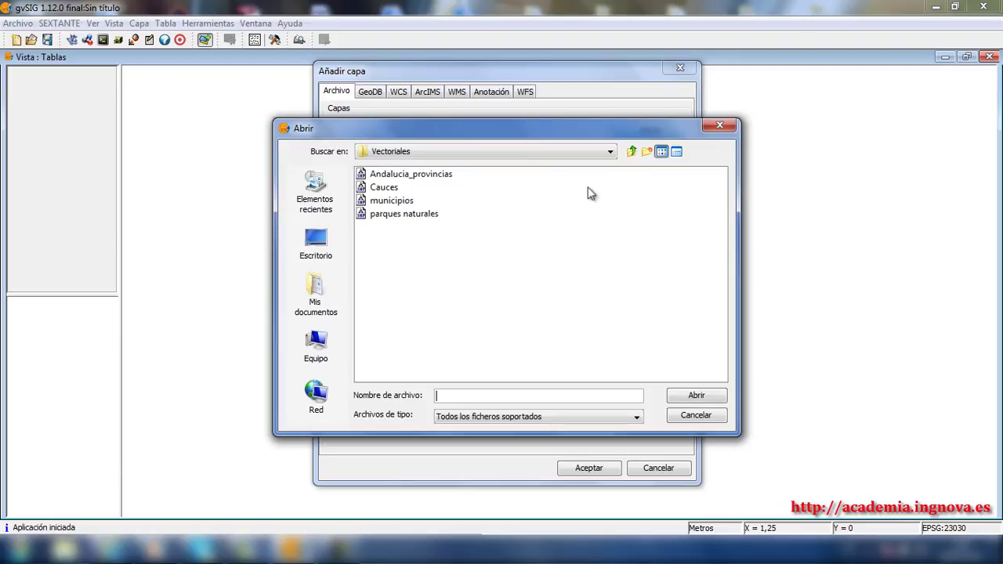
click(632, 151)
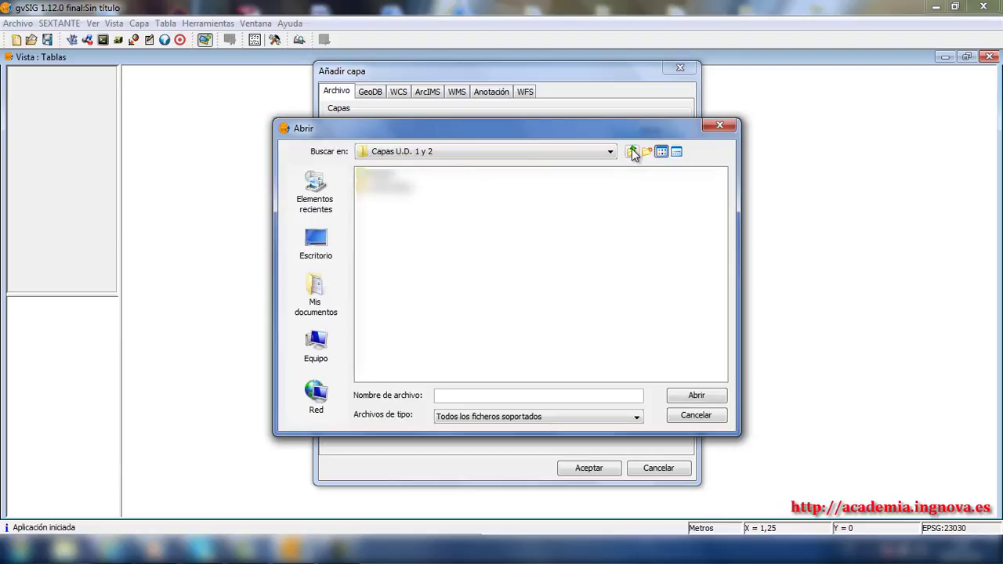
click(632, 152)
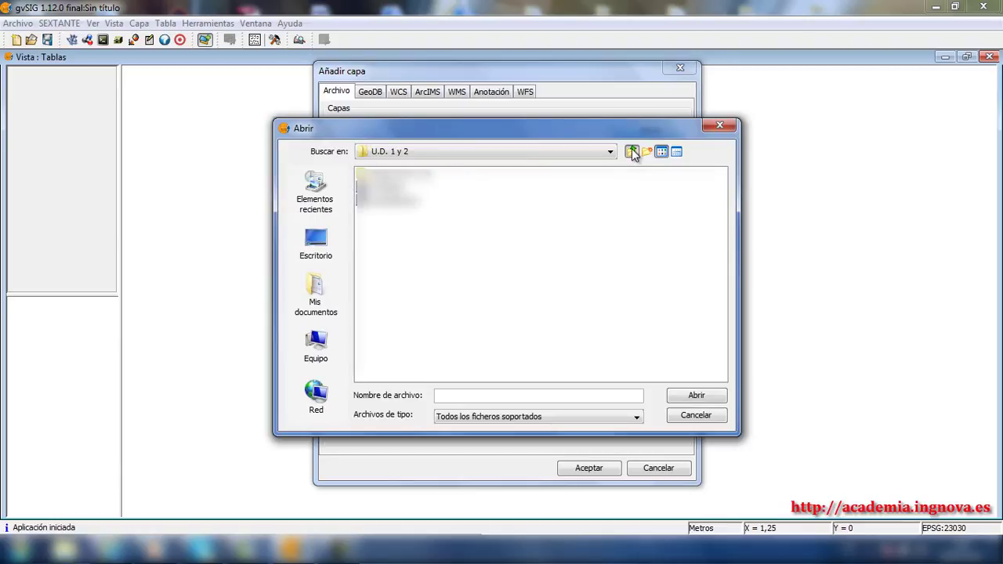
click(632, 153)
double_click(385, 221)
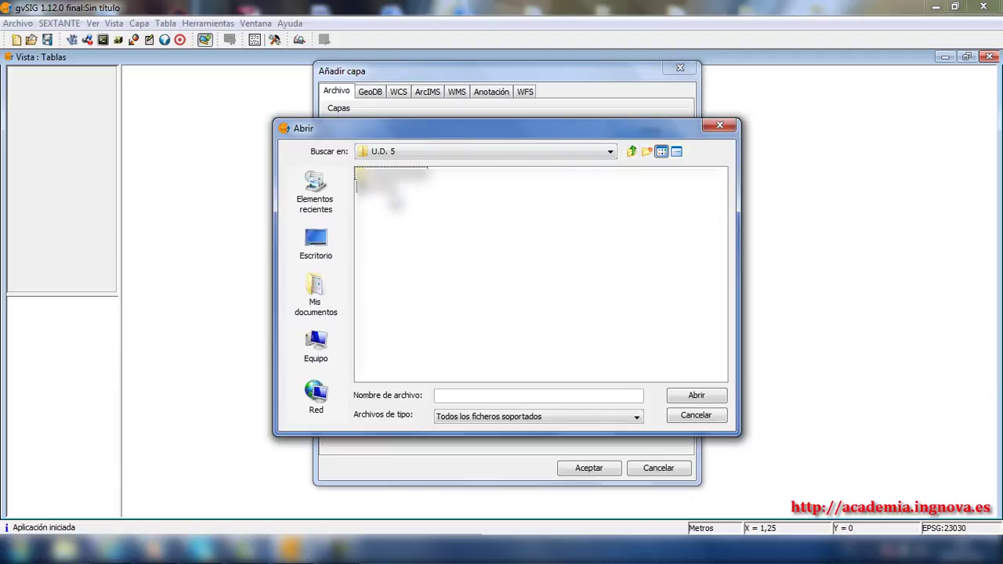
double_click(392, 188)
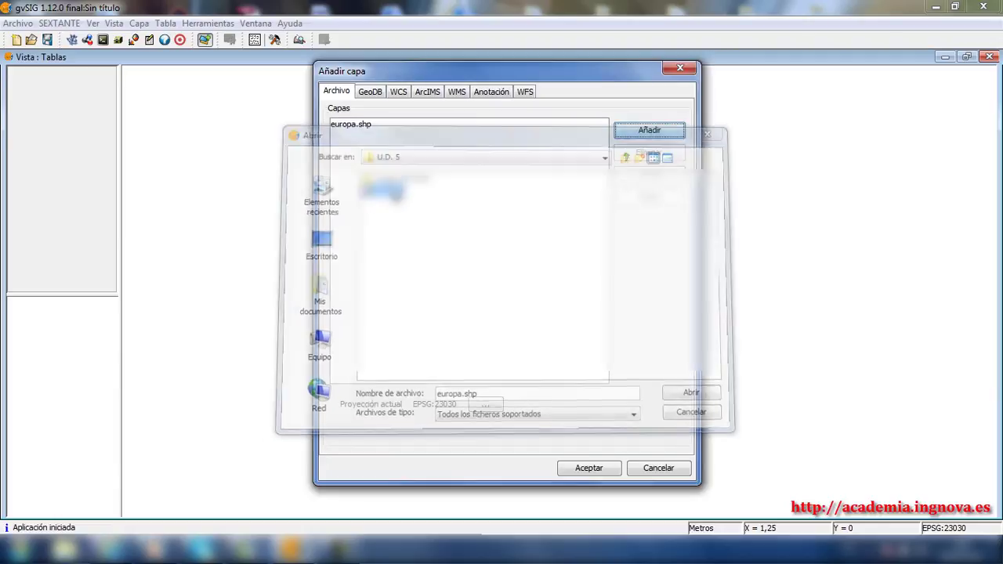
click(590, 470)
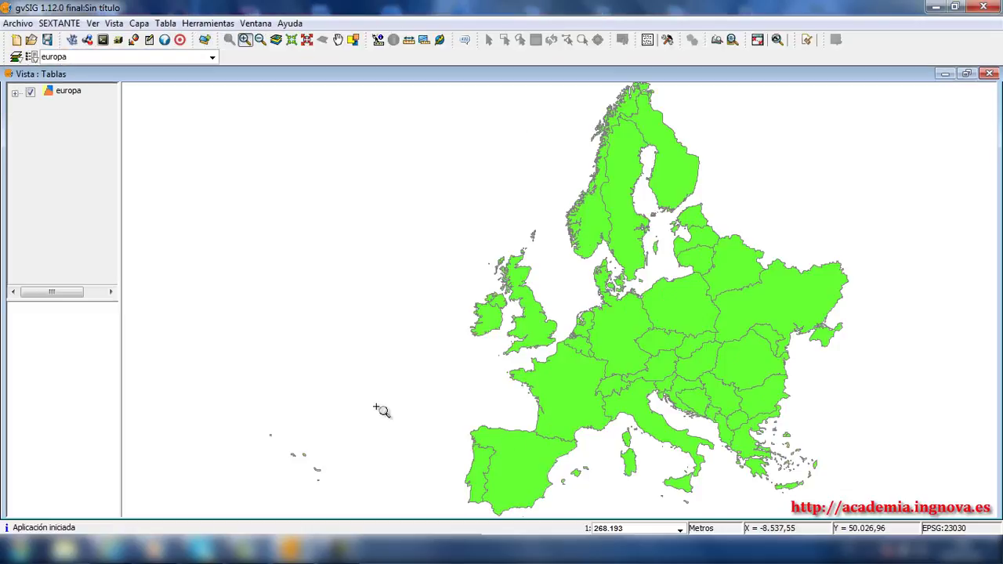
Display the europa layer's attribute table in an enlarged, repositioned window over the map, and close it.
click(75, 99)
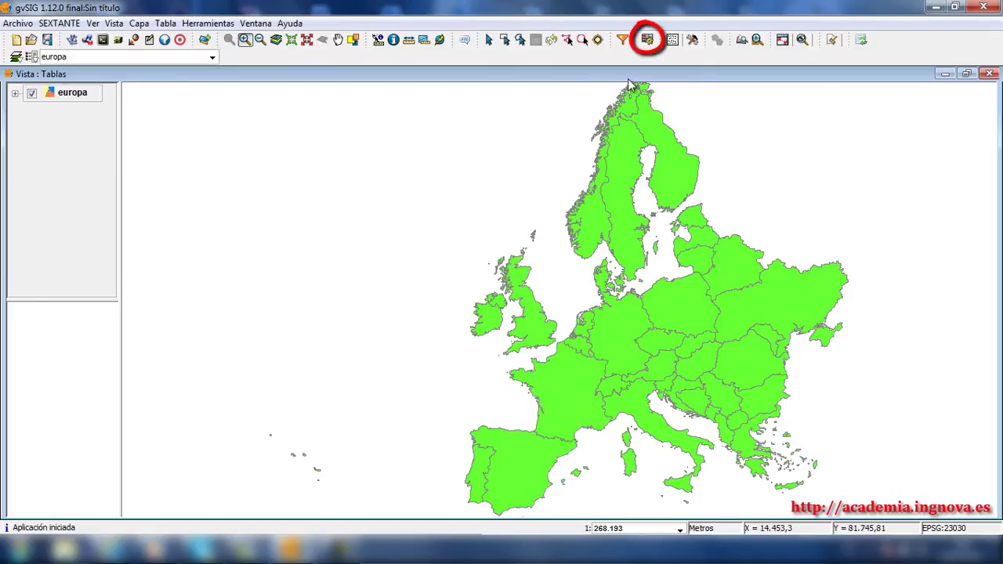
click(651, 44)
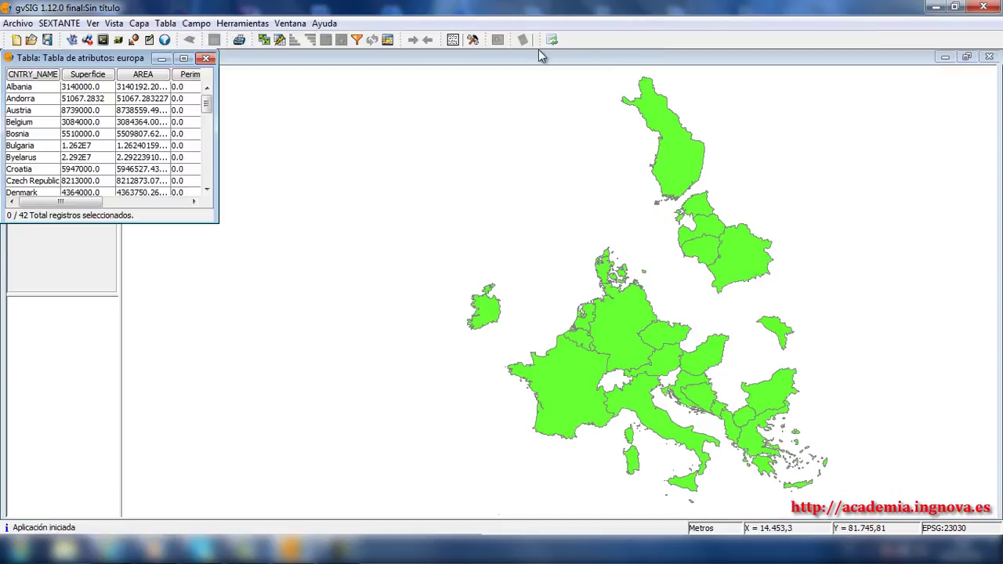
drag(217, 220, 314, 341)
drag(227, 57, 407, 107)
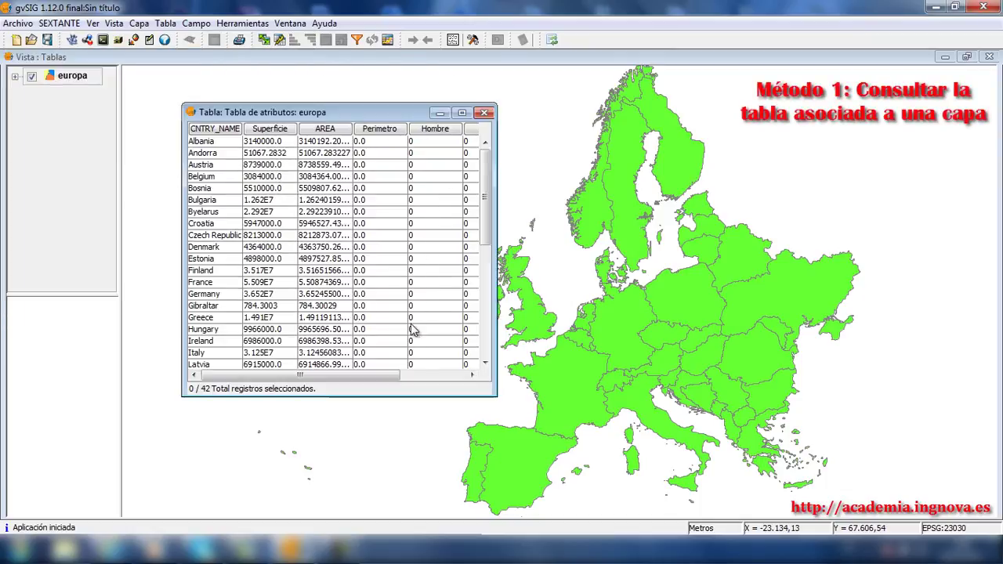
click(486, 114)
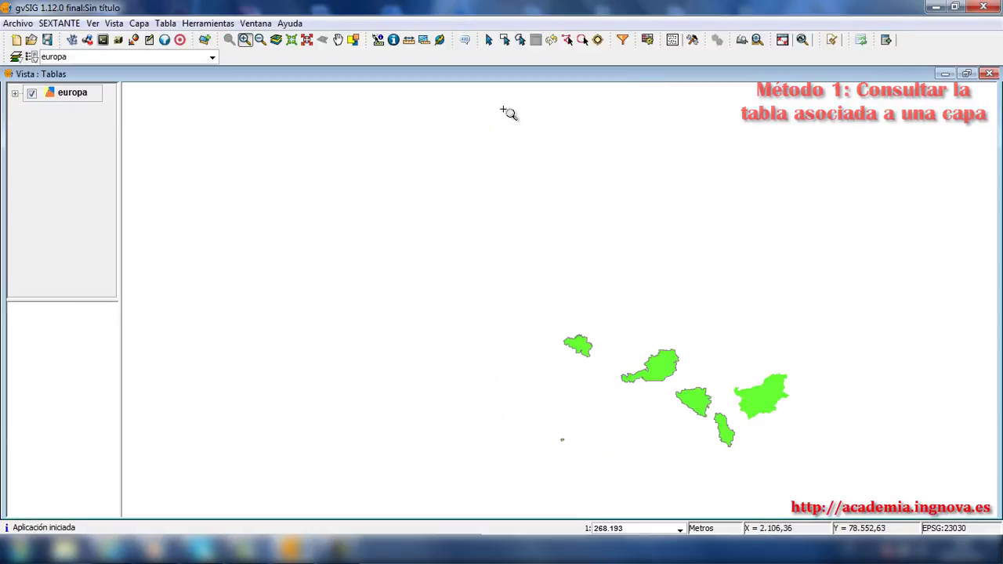
Close the Tablas view and consult the europa attribute table from the project's table documents, closing it when done.
click(989, 73)
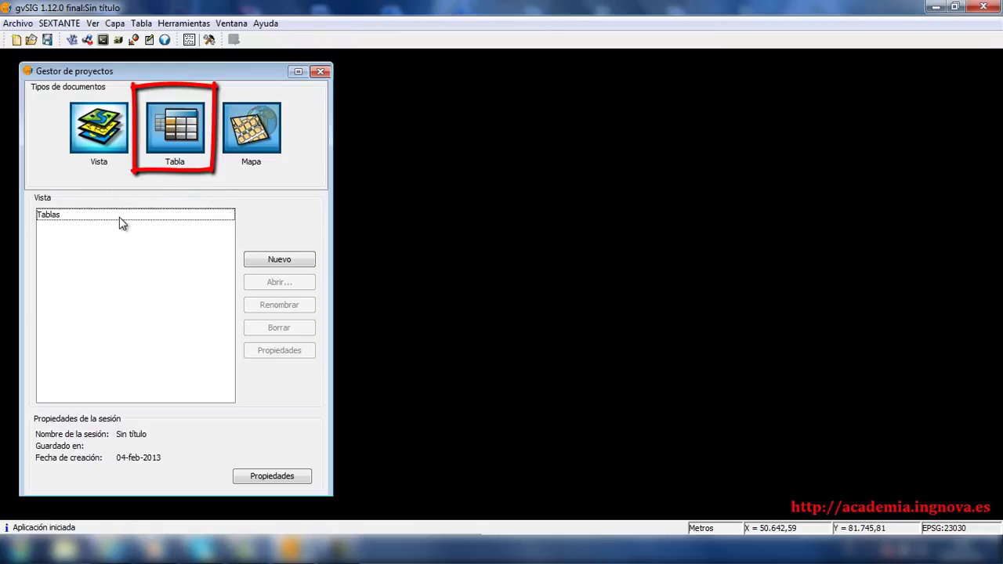
click(168, 141)
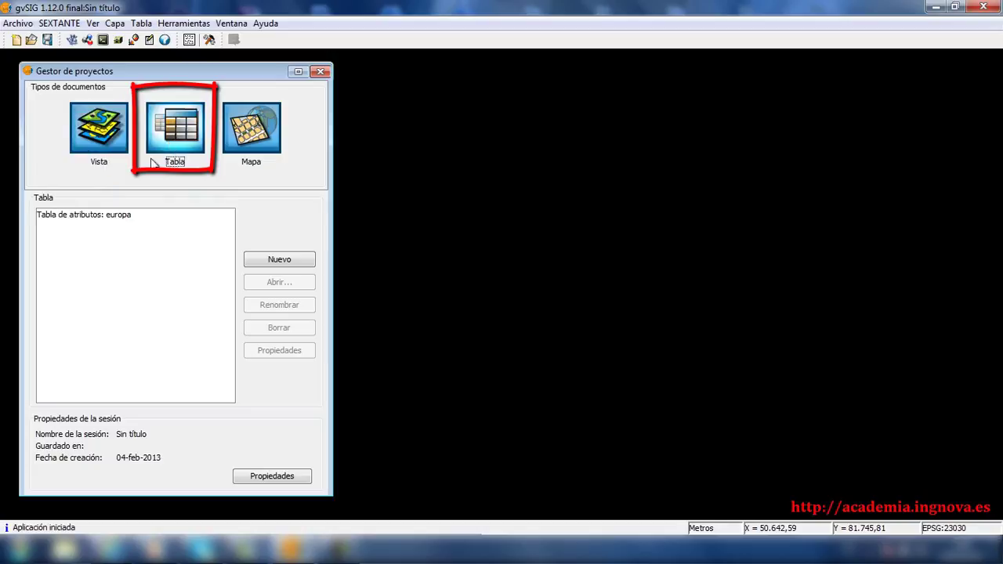
double_click(112, 217)
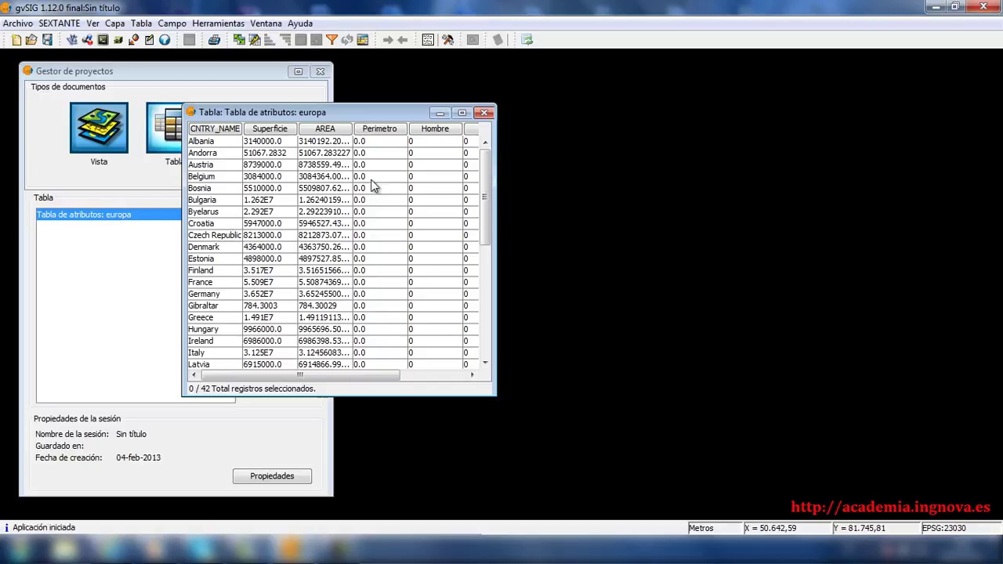
click(484, 112)
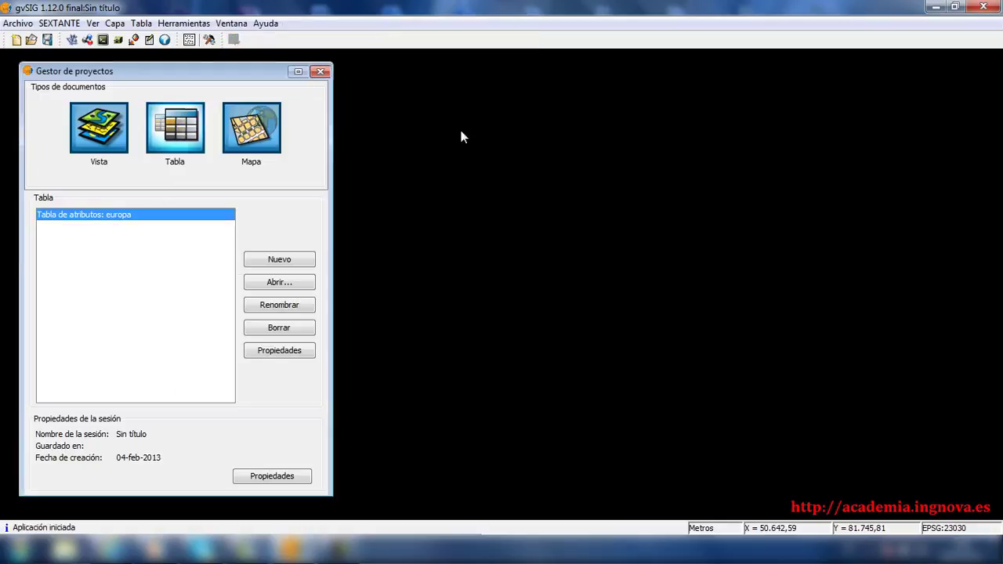
Load Andalucia_provincias.dbf from the Vectoriales folder as a new project table and enlarge its window beside the project manager.
click(278, 261)
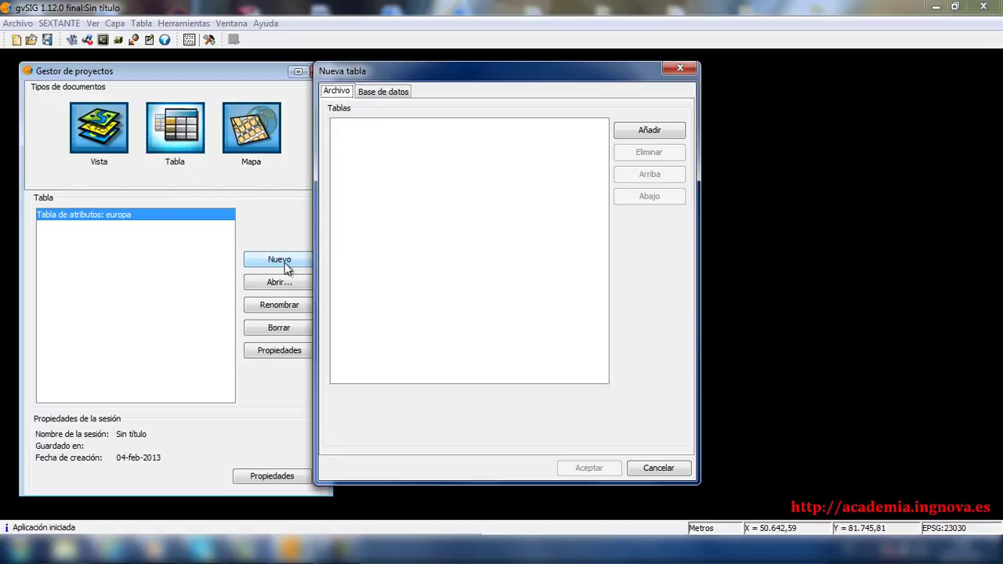
click(378, 93)
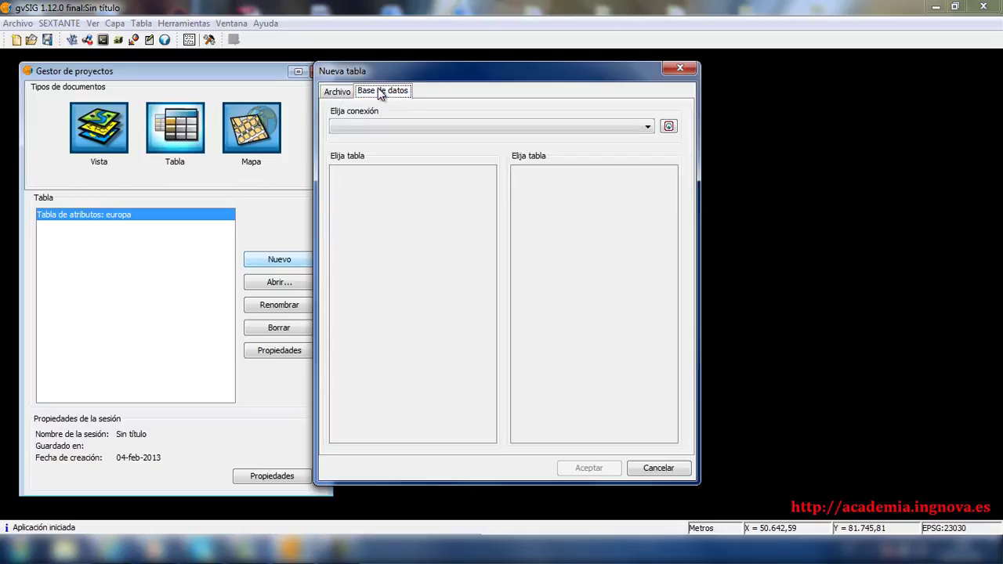
click(336, 92)
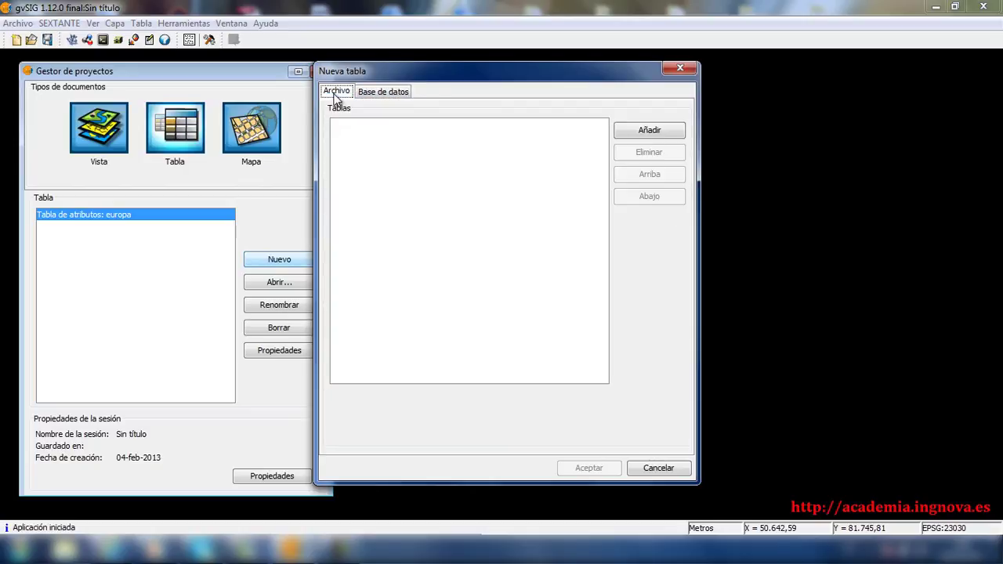
click(647, 132)
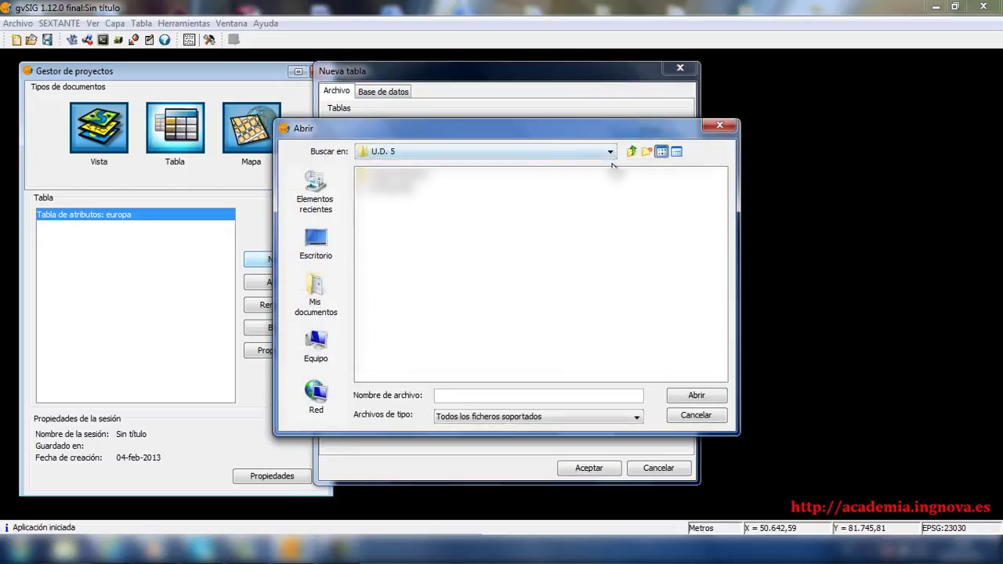
click(632, 151)
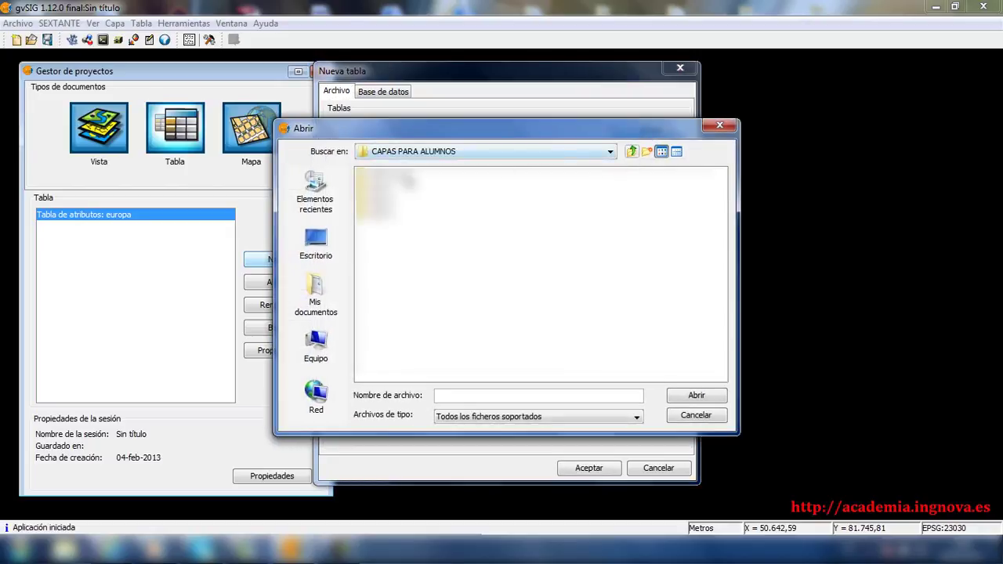
double_click(396, 174)
click(398, 176)
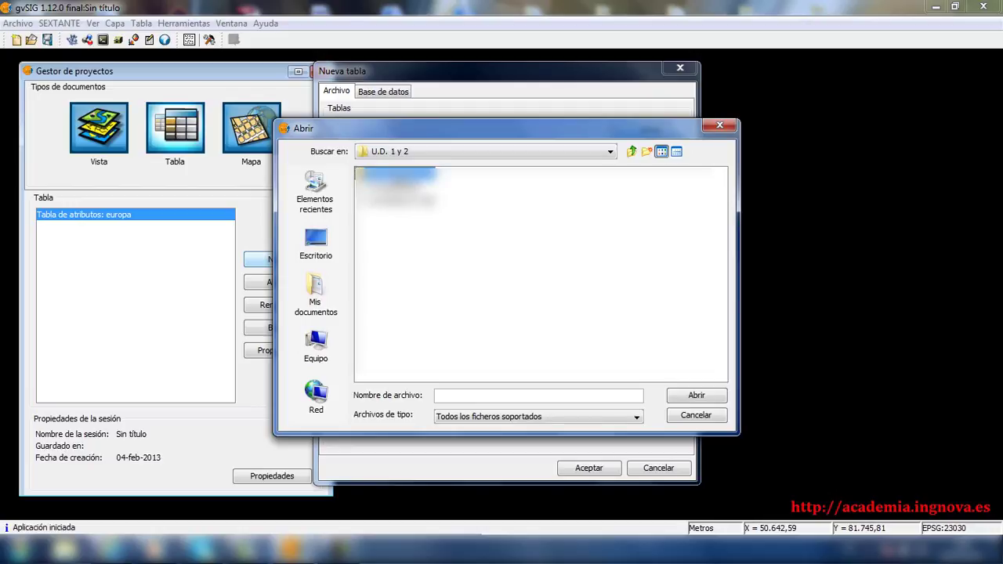
double_click(389, 192)
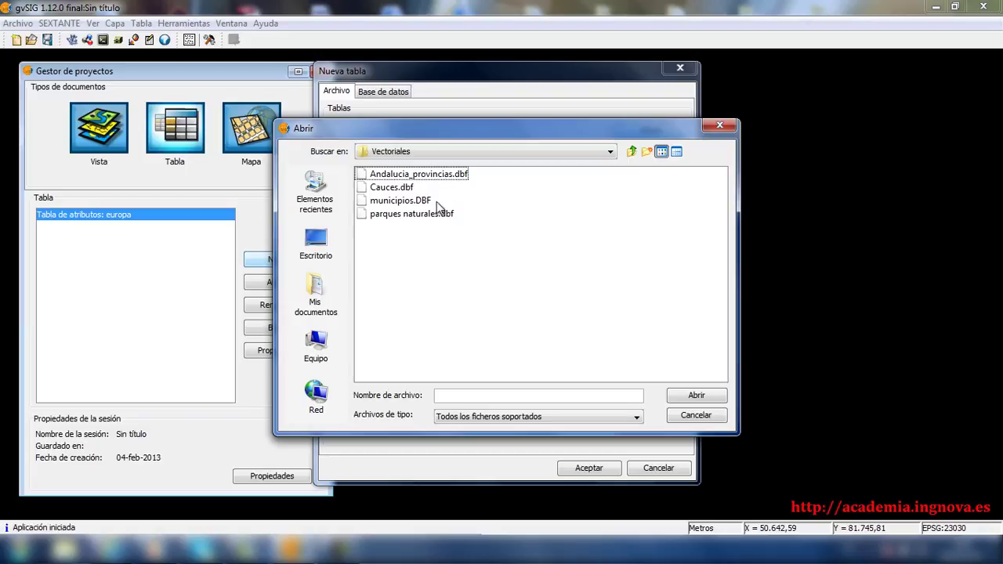
click(435, 176)
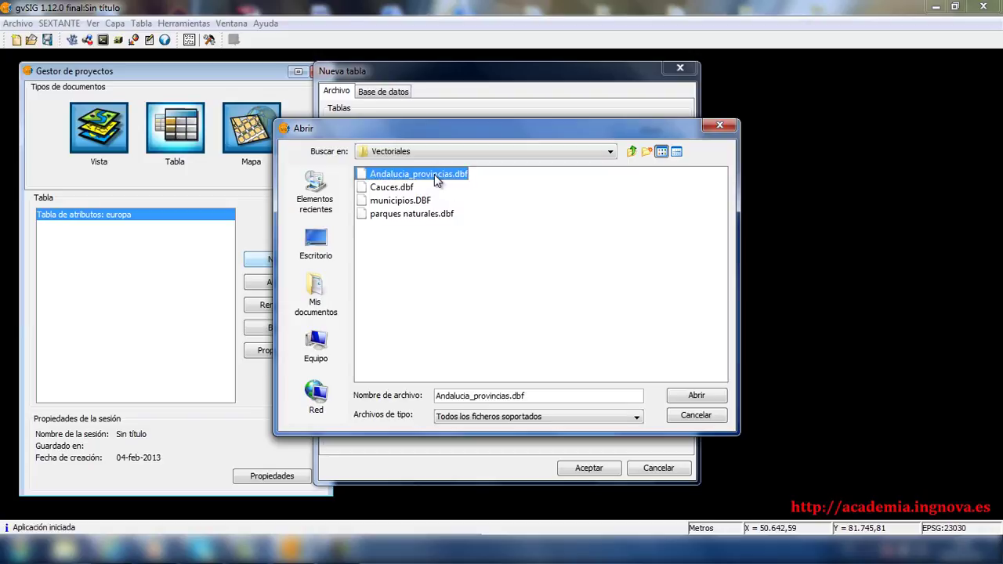
click(679, 396)
click(604, 467)
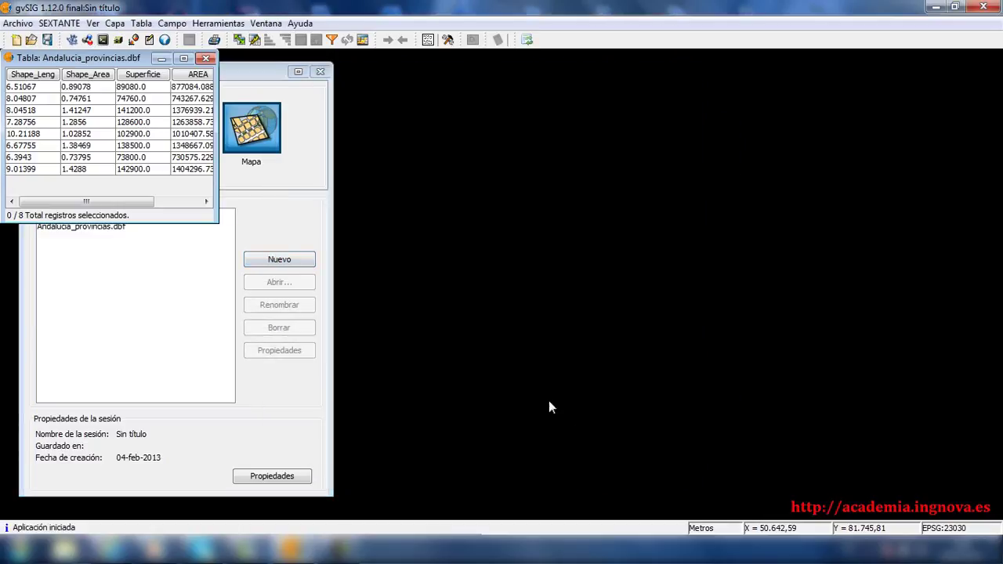
drag(137, 57, 497, 112)
drag(573, 274, 760, 404)
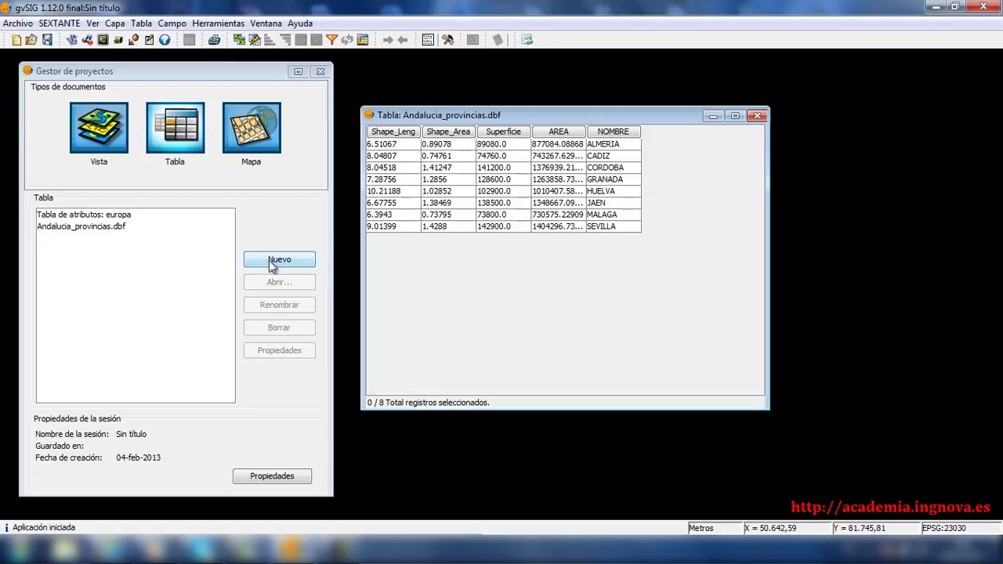
Select the MALAGA record in the Andalucia_provincias.dbf table and close the table.
click(118, 135)
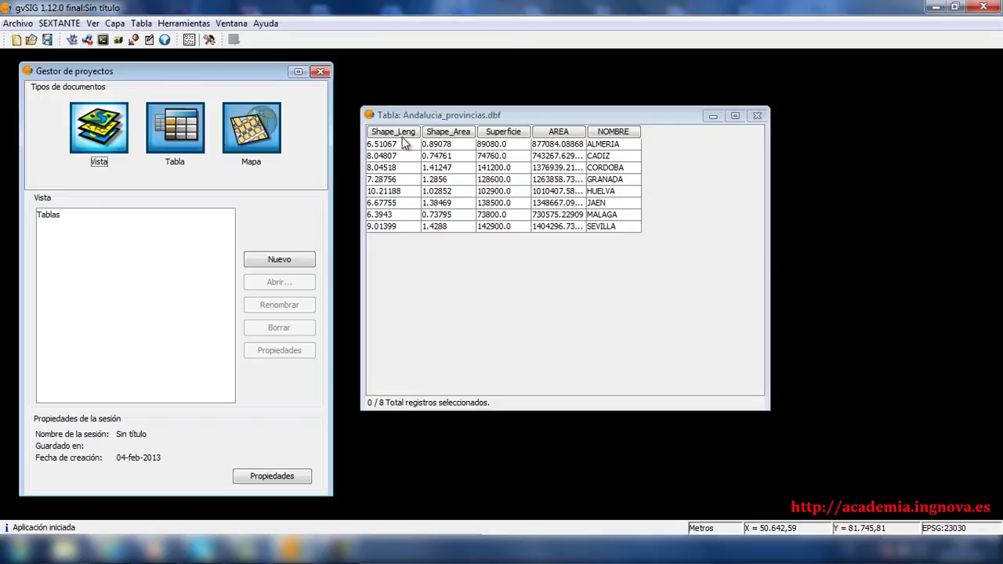
click(177, 131)
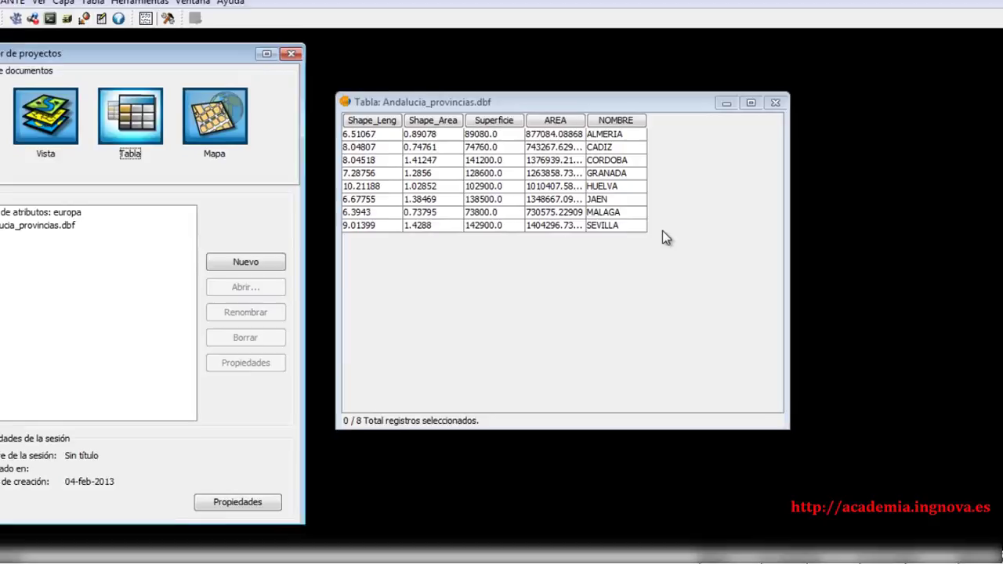
click(625, 210)
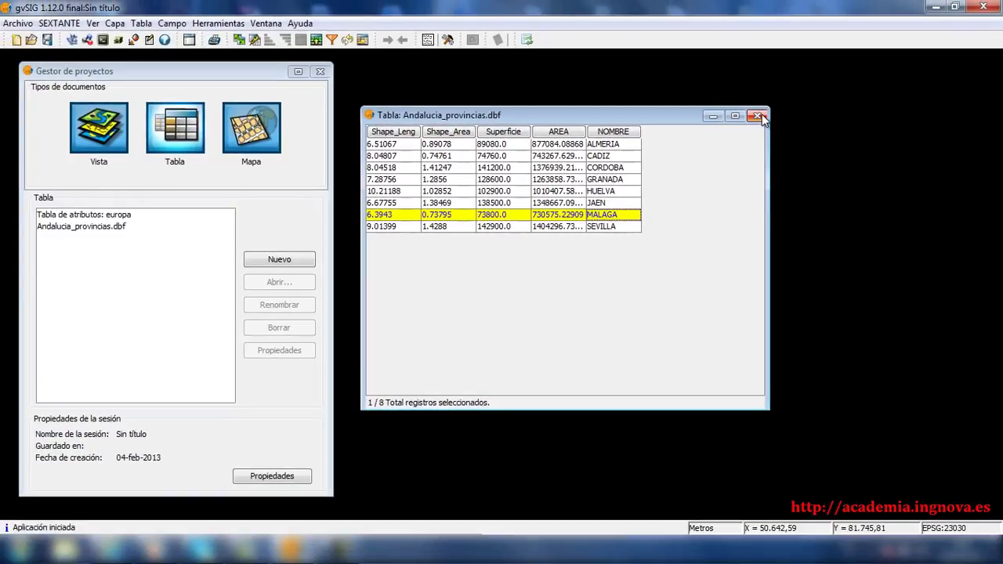
click(757, 116)
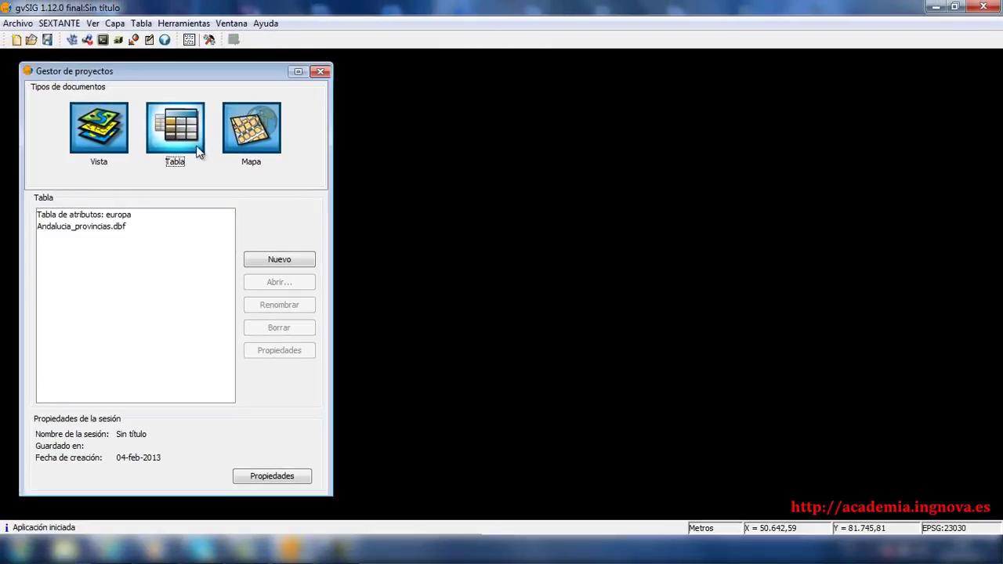
Reopen the Tablas view from the project's view documents and show the europa layer's attribute table.
click(117, 153)
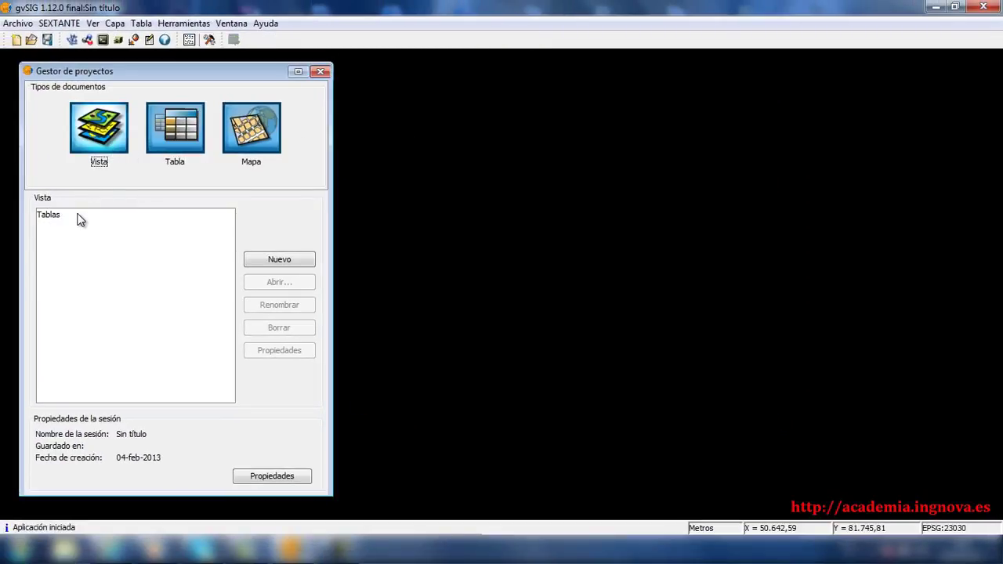
double_click(55, 215)
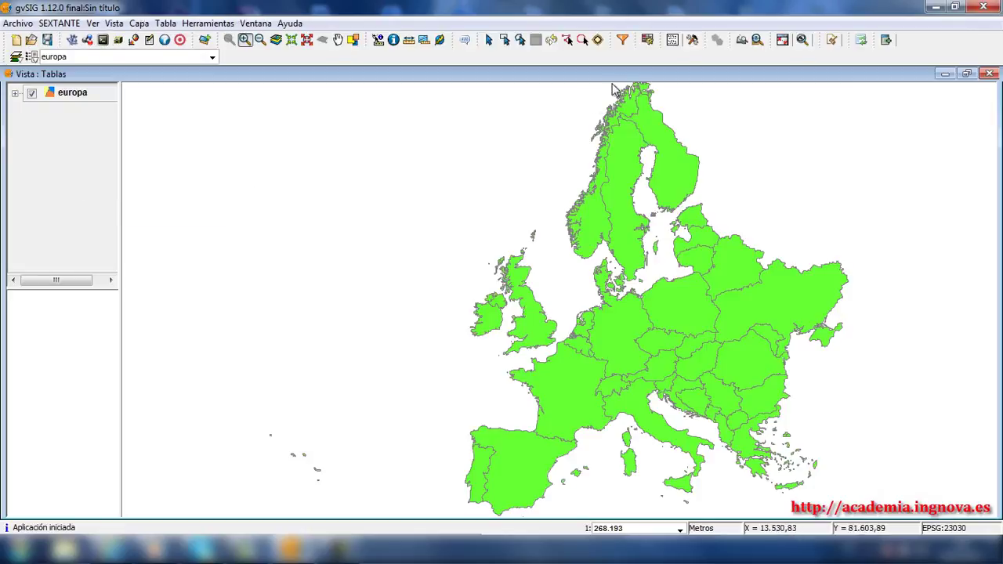
click(649, 41)
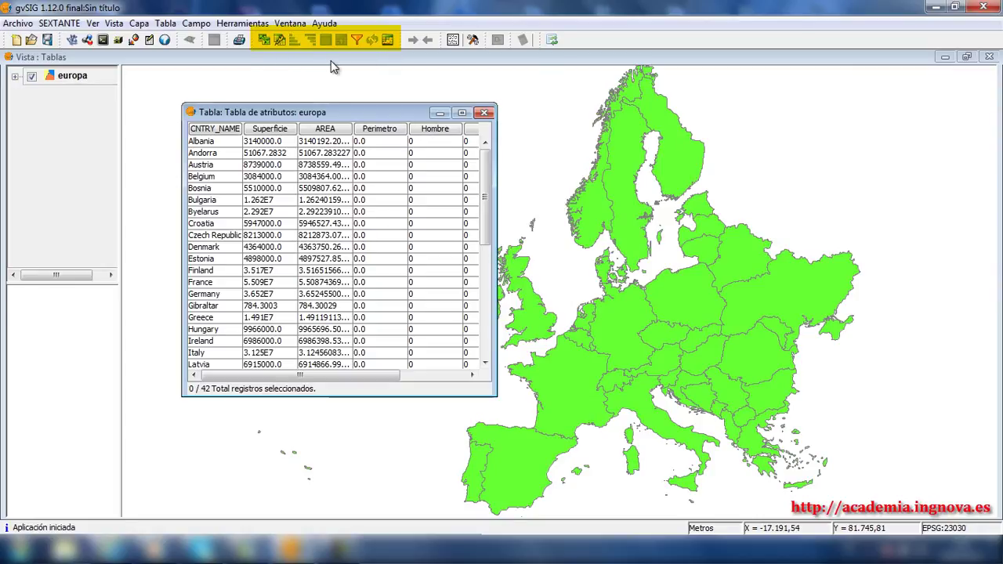
Consult the statistics of the AREA field in the europa attribute table and close the results.
click(326, 130)
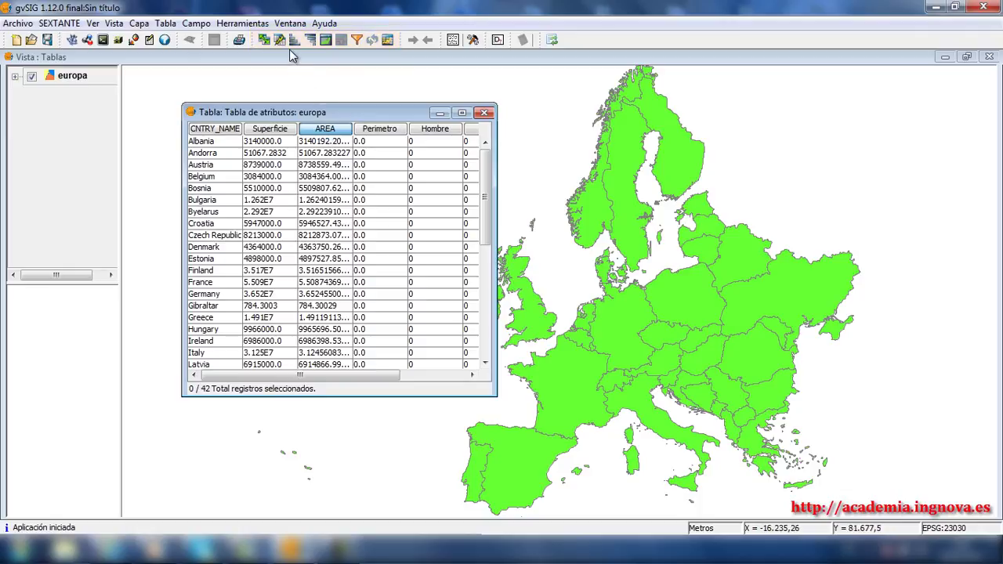
click(328, 42)
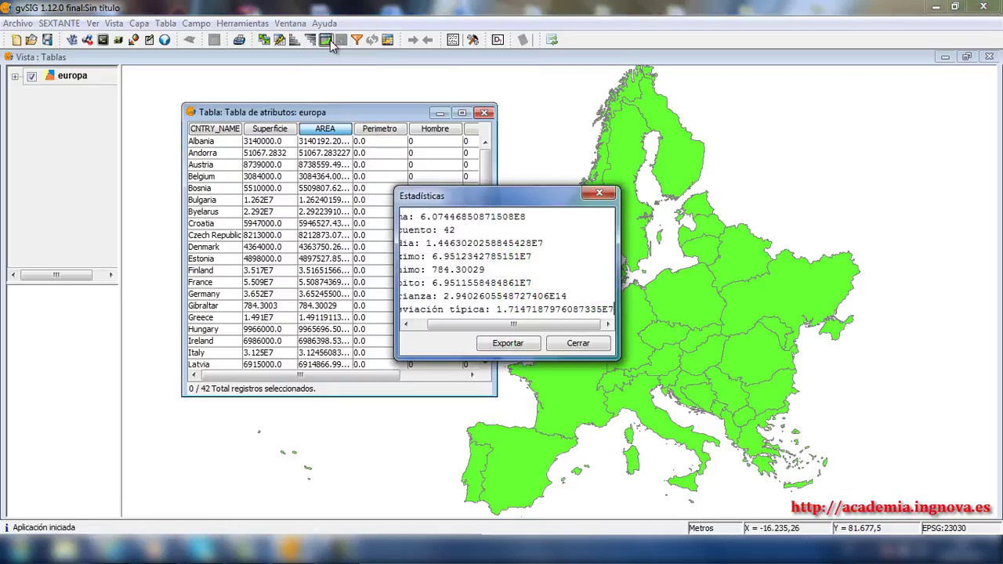
drag(587, 327, 538, 328)
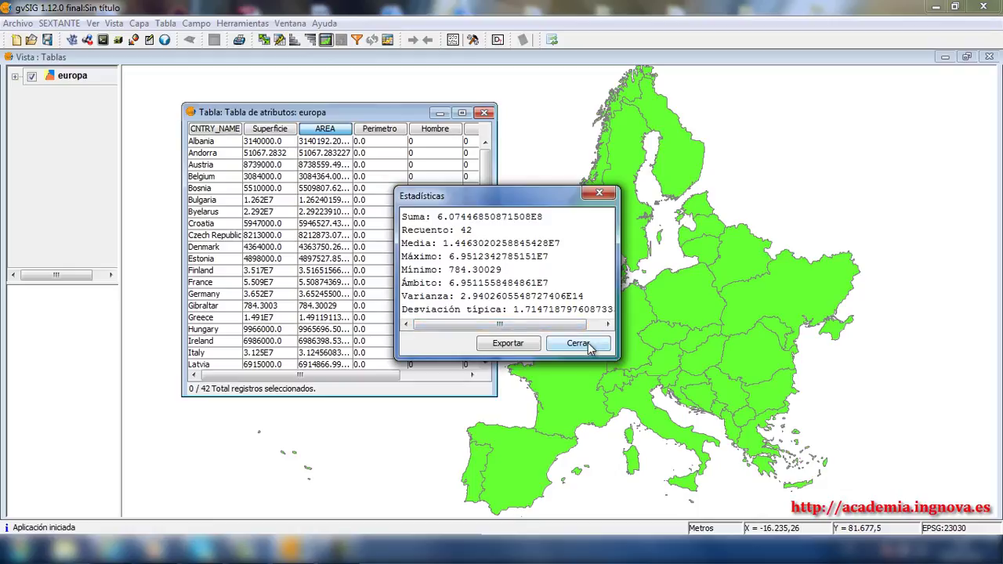
click(589, 348)
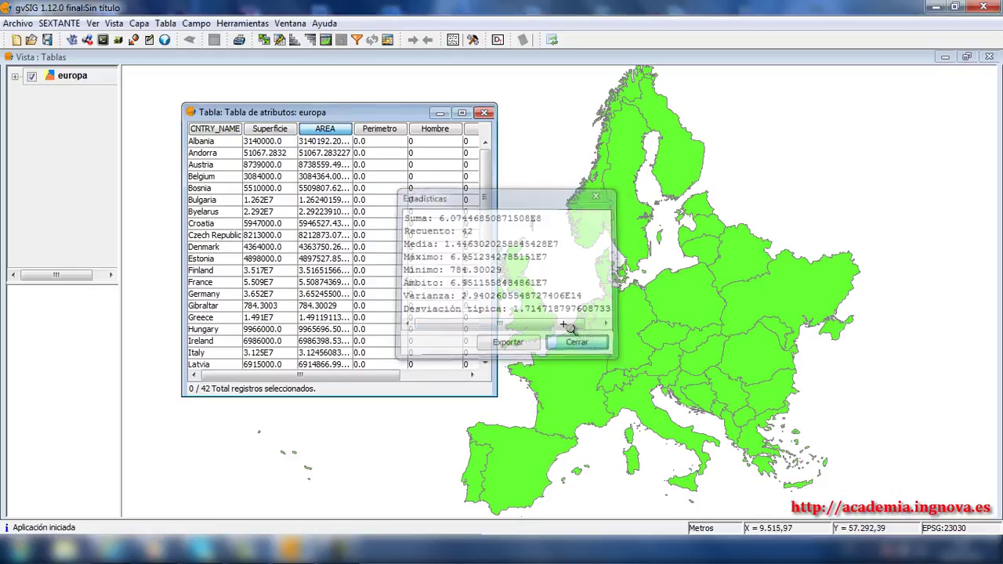
Review the table summary options with AREA as the grouping field, cancel without creating a summary, and close the europa attribute table.
click(392, 42)
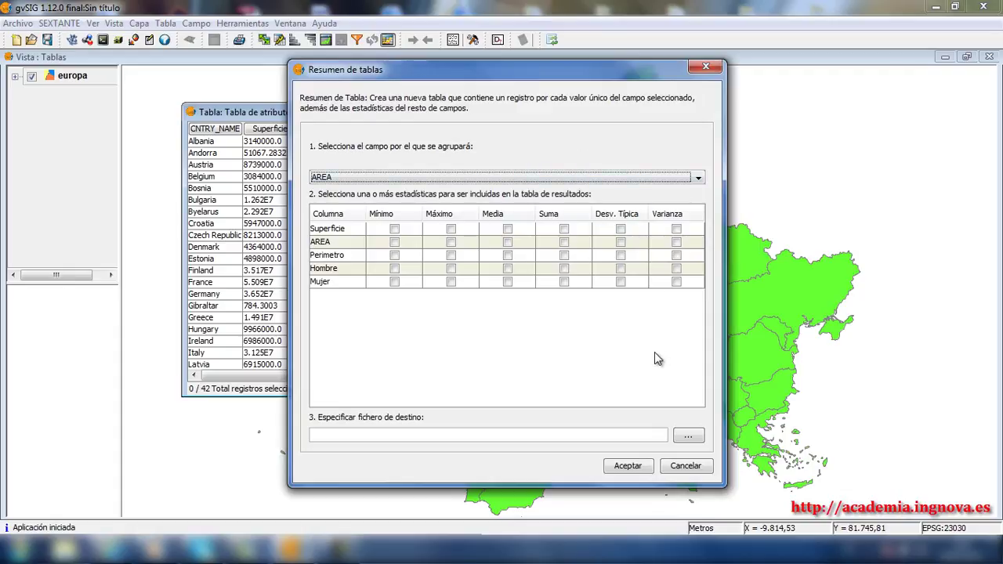
click(685, 466)
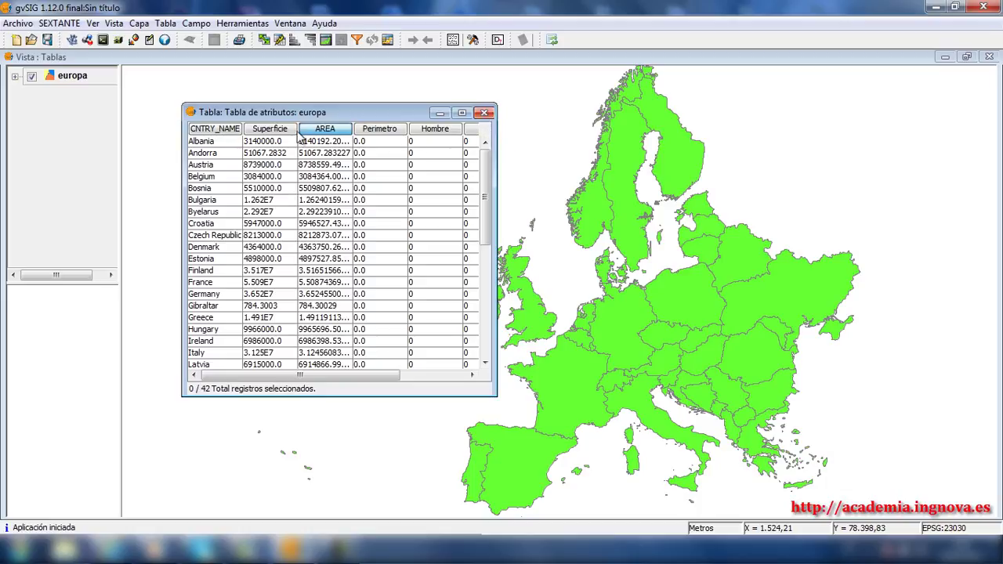
click(486, 114)
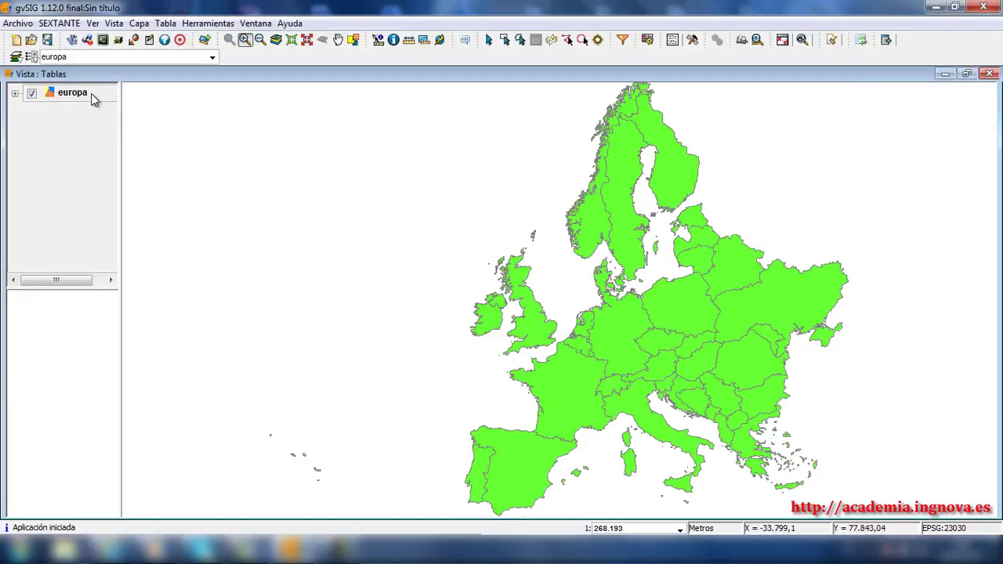
Examine the labelling options in the europa layer's properties and close them without applying any changes.
click(66, 94)
right_click(67, 98)
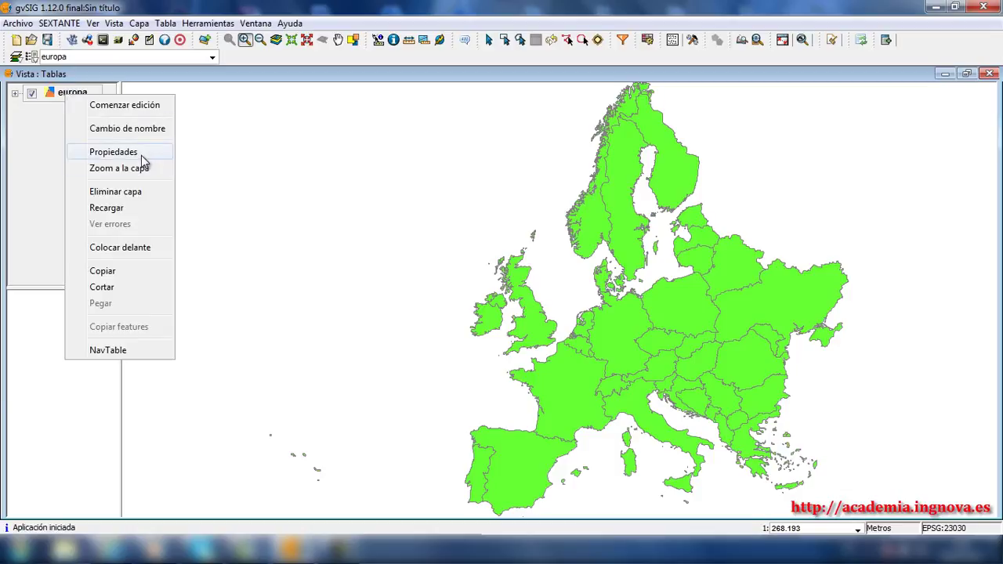
click(141, 155)
drag(132, 63, 263, 89)
click(247, 107)
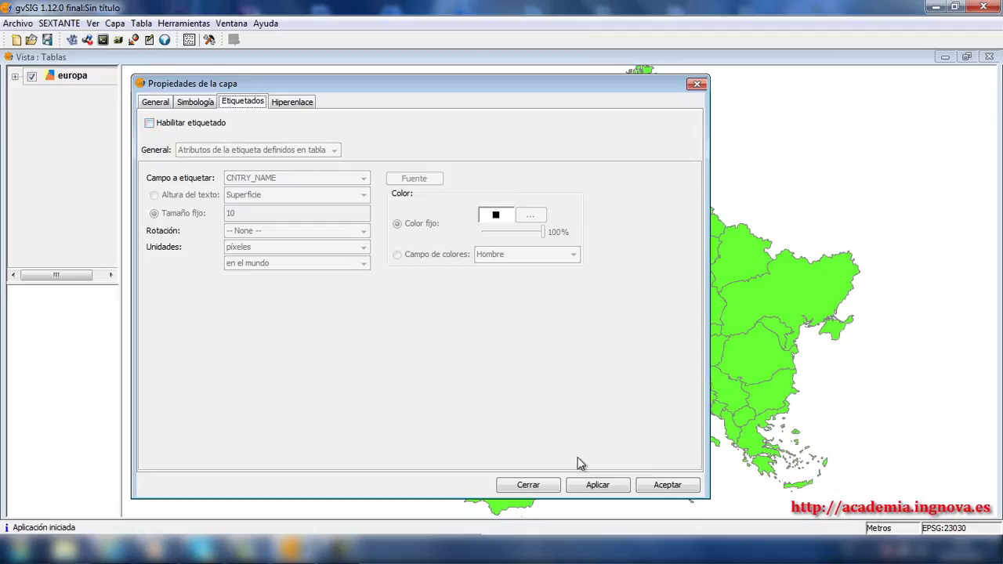
click(528, 485)
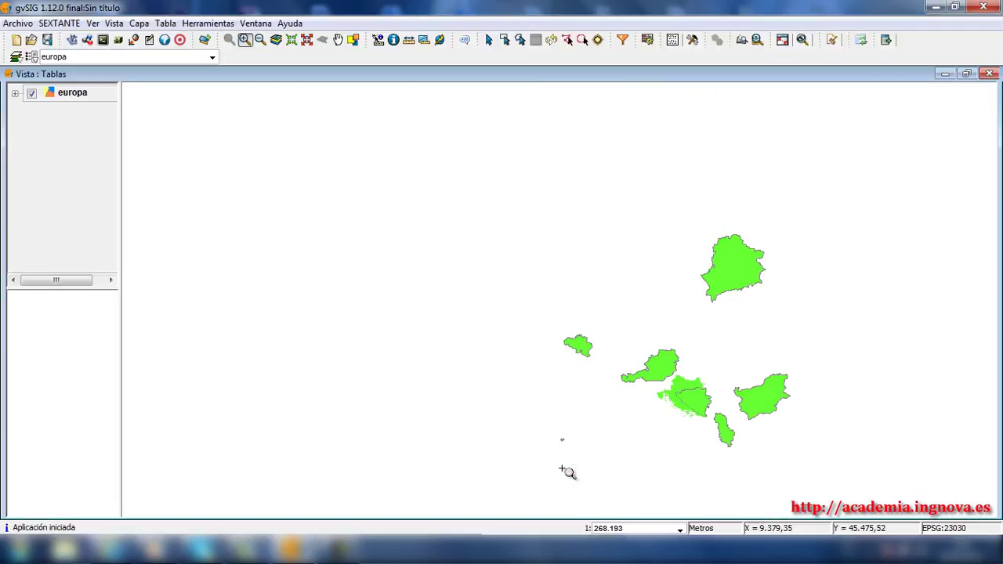